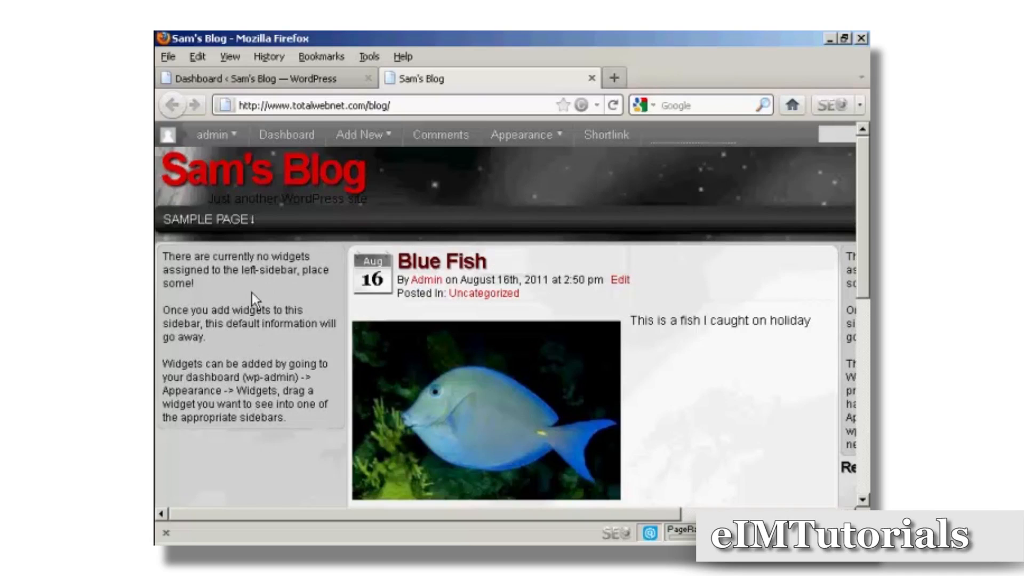
Look over both sidebars on the live blog and open the widget management page in the dashboard.
left_click_drag(293, 515, 521, 523)
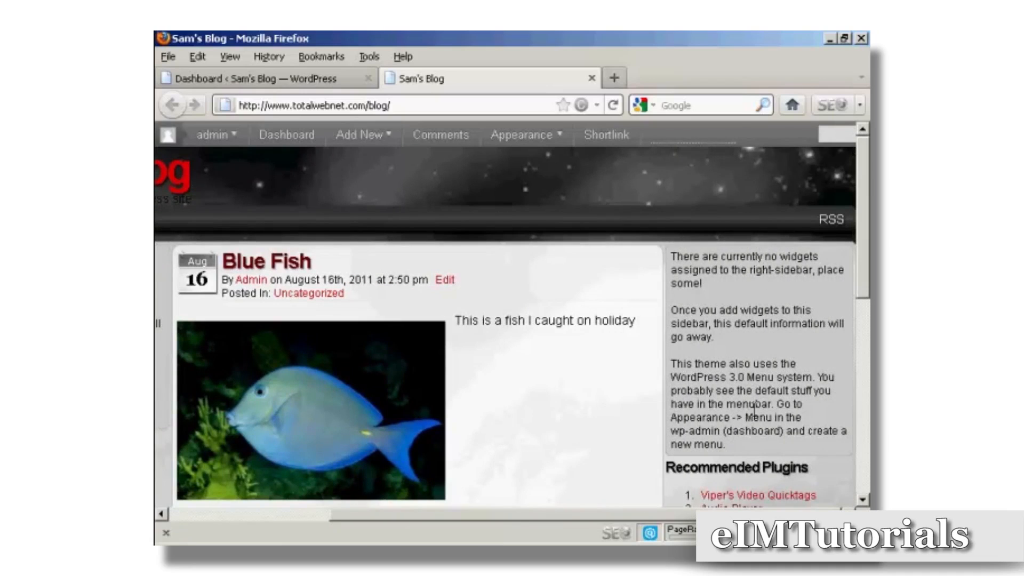
left_click_drag(699, 516, 506, 515)
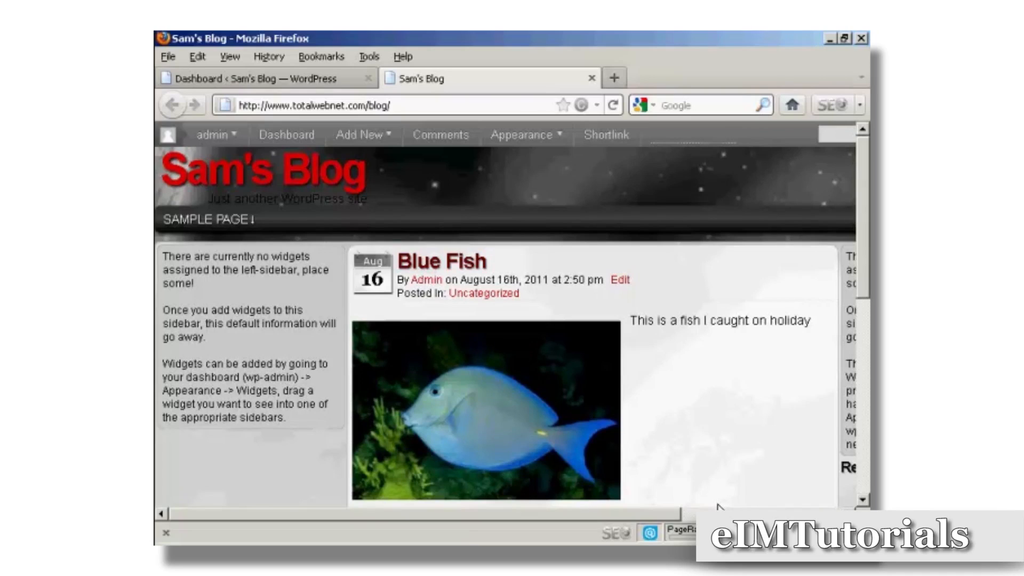
left_click(229, 80)
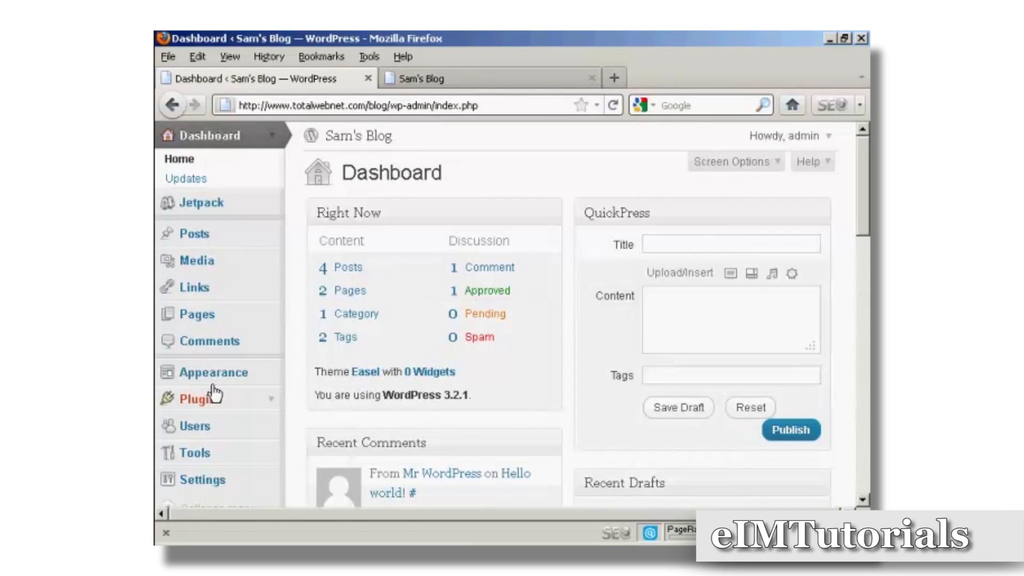
left_click(230, 380)
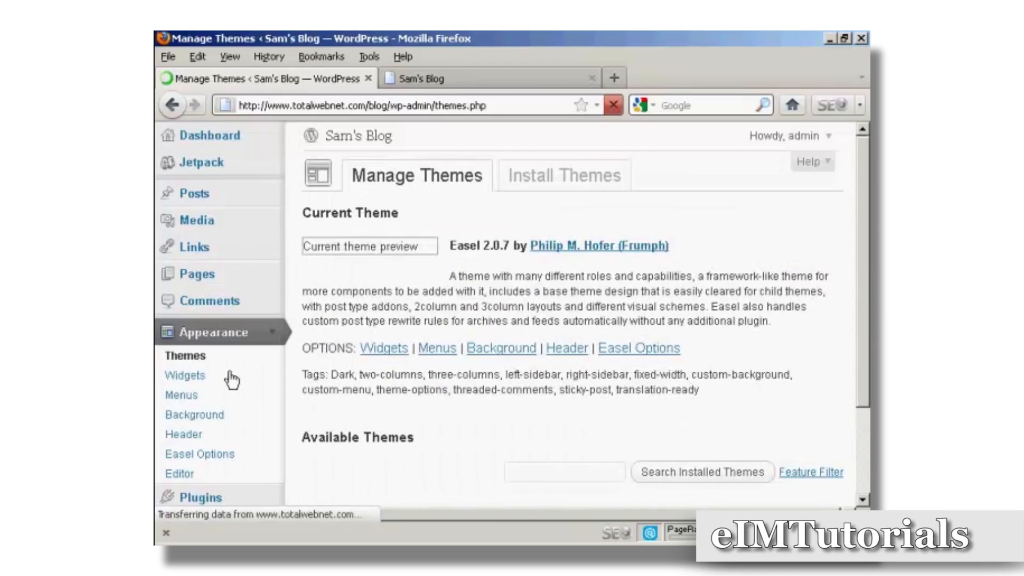
left_click(187, 377)
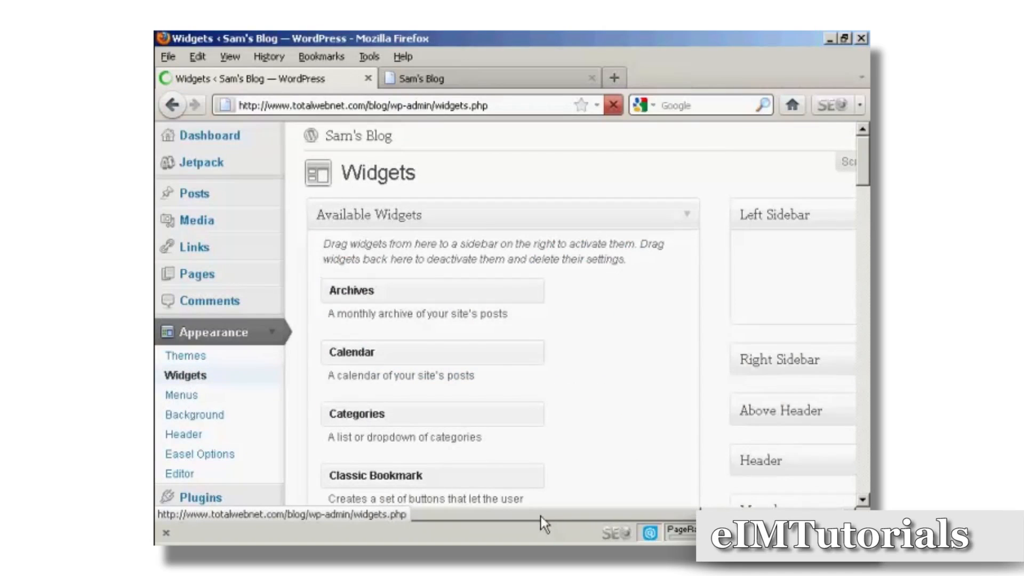
Add the Calendar widget to the Left Sidebar, title it "Calendar" and save it.
left_click_drag(575, 516, 724, 516)
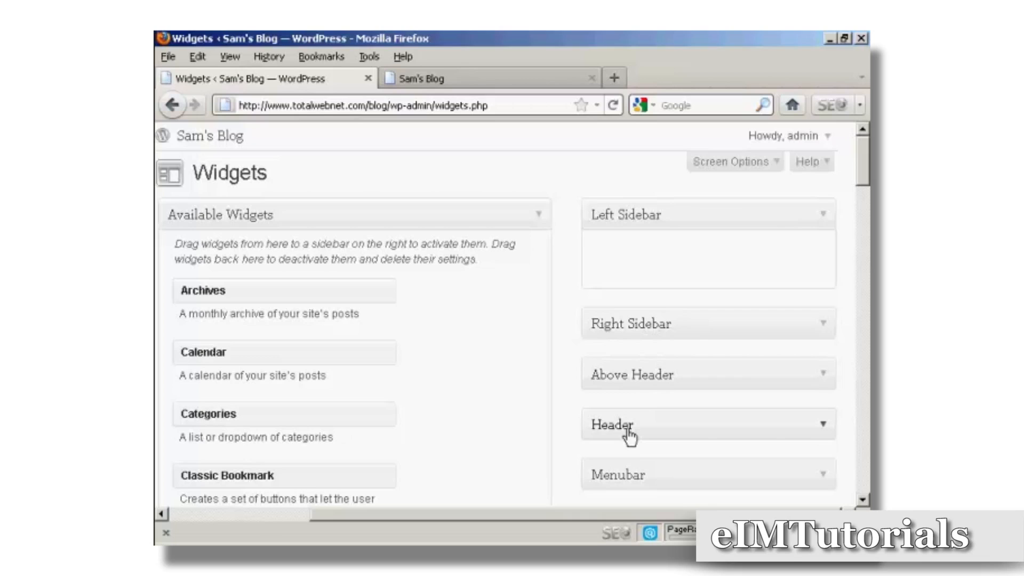
left_click_drag(863, 176, 865, 227)
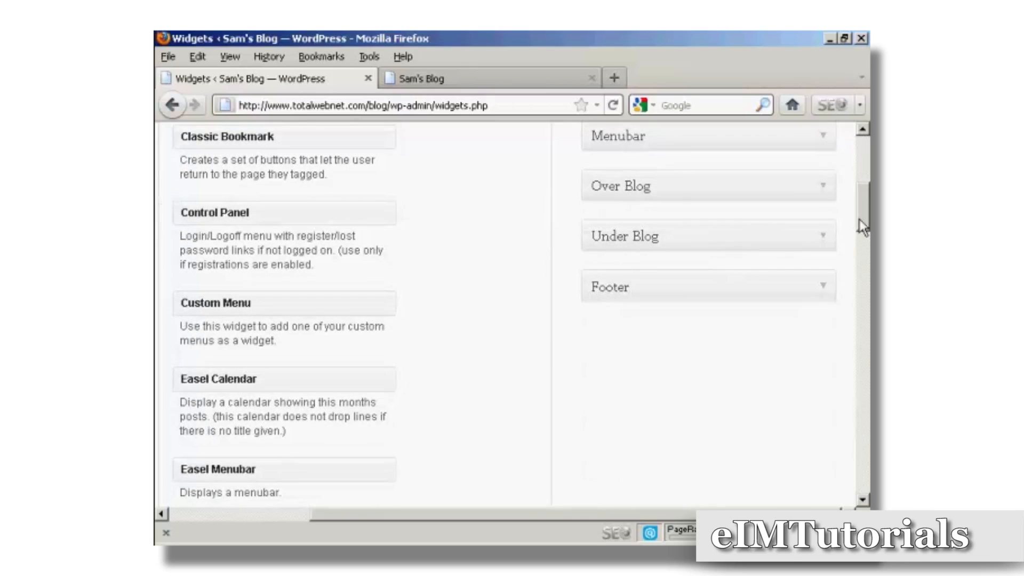
left_click_drag(864, 224, 865, 165)
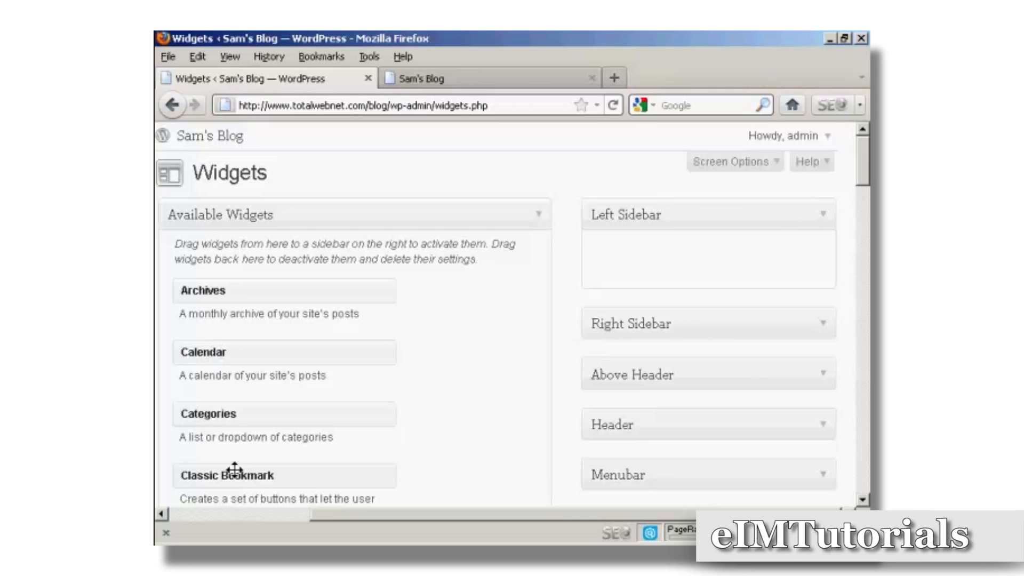
mouse_move(866, 165)
left_mouse_down()
mouse_move(867, 281)
mouse_move(865, 160)
left_mouse_up()
left_click_drag(218, 353, 664, 244)
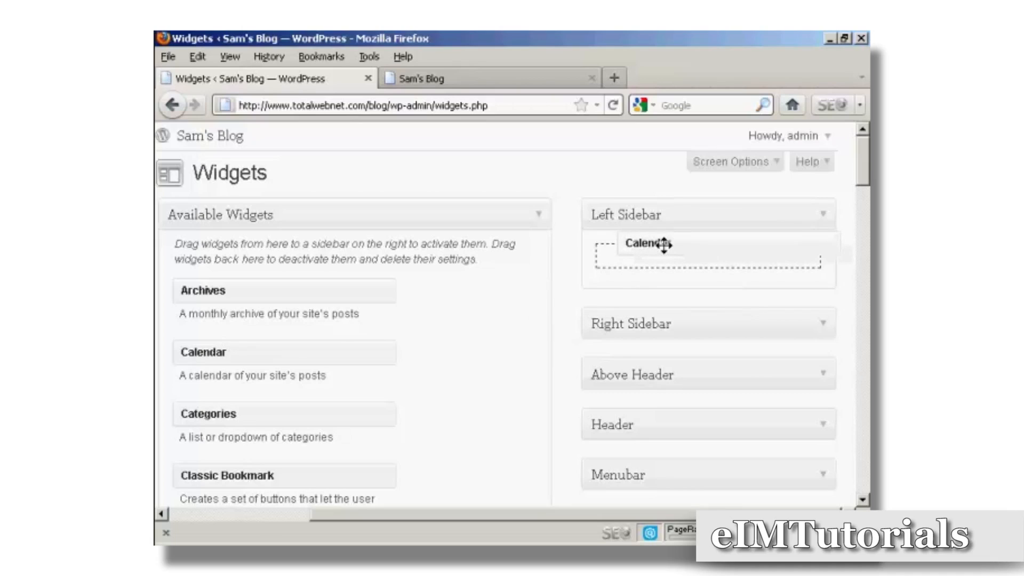
left_click_drag(664, 245, 665, 246)
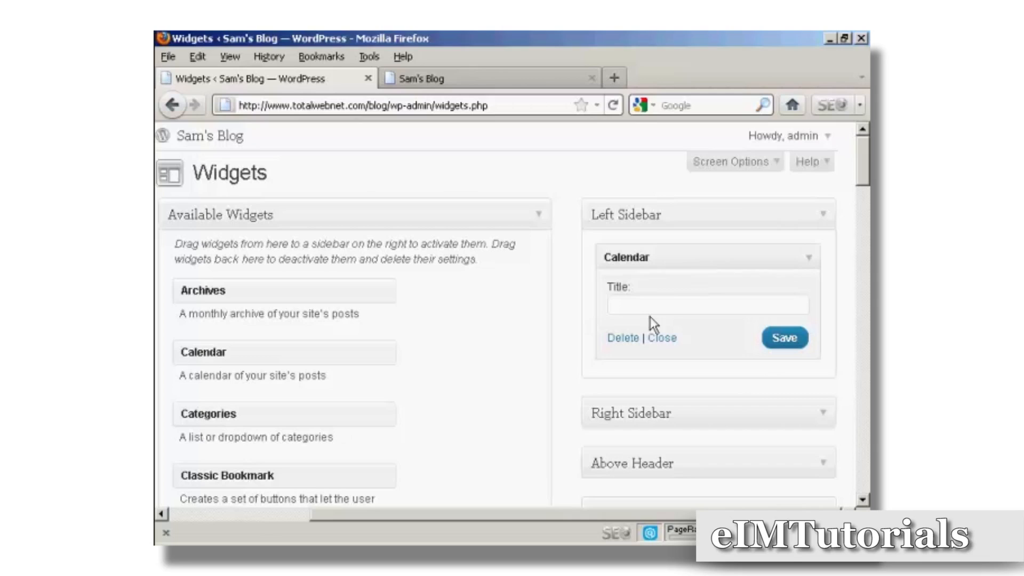
left_click(630, 307)
type("Calendar")
left_click(794, 347)
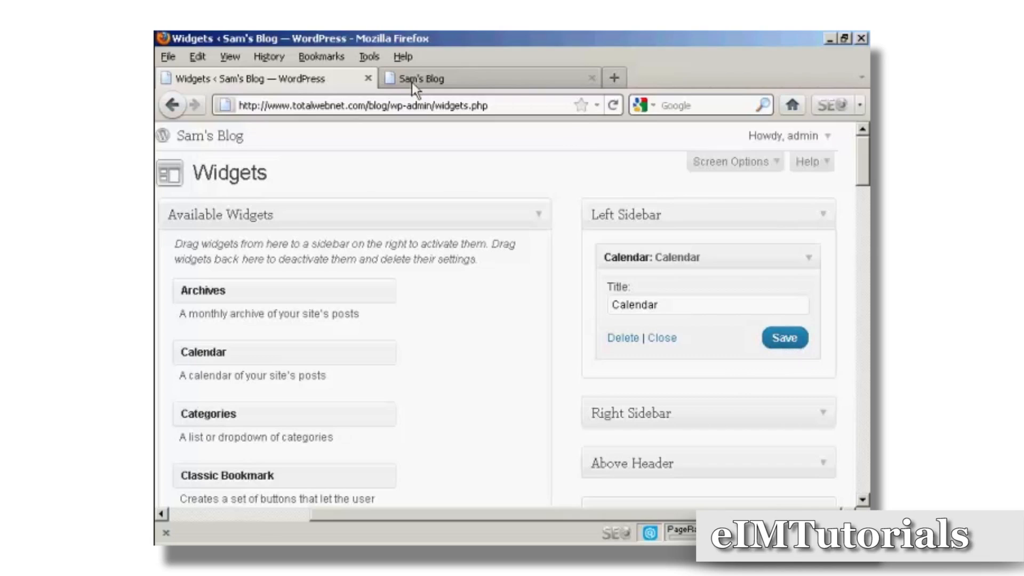
Reload the live blog to check the calendar in its left sidebar, and return to the widget page.
left_click(492, 78)
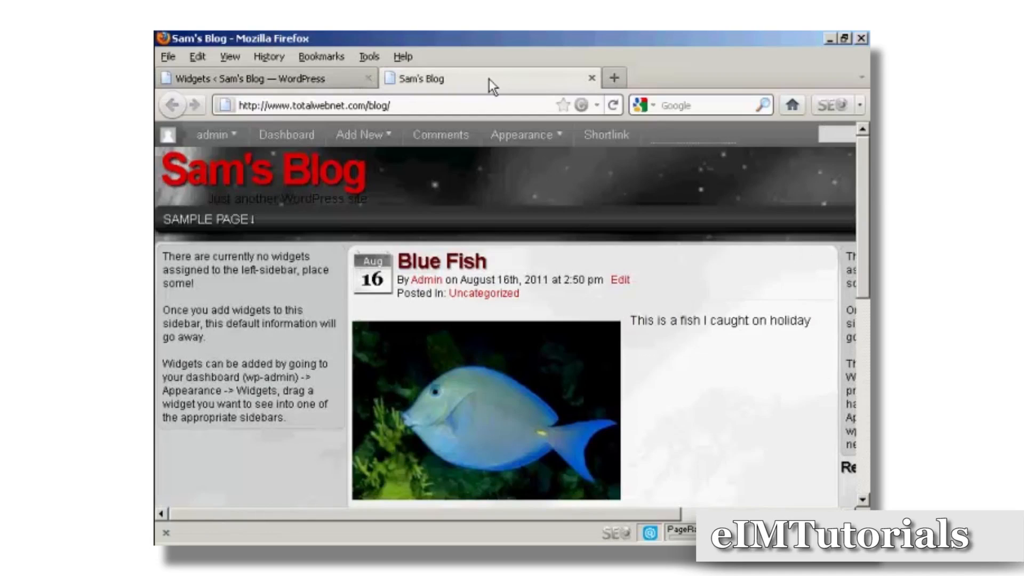
left_click(614, 105)
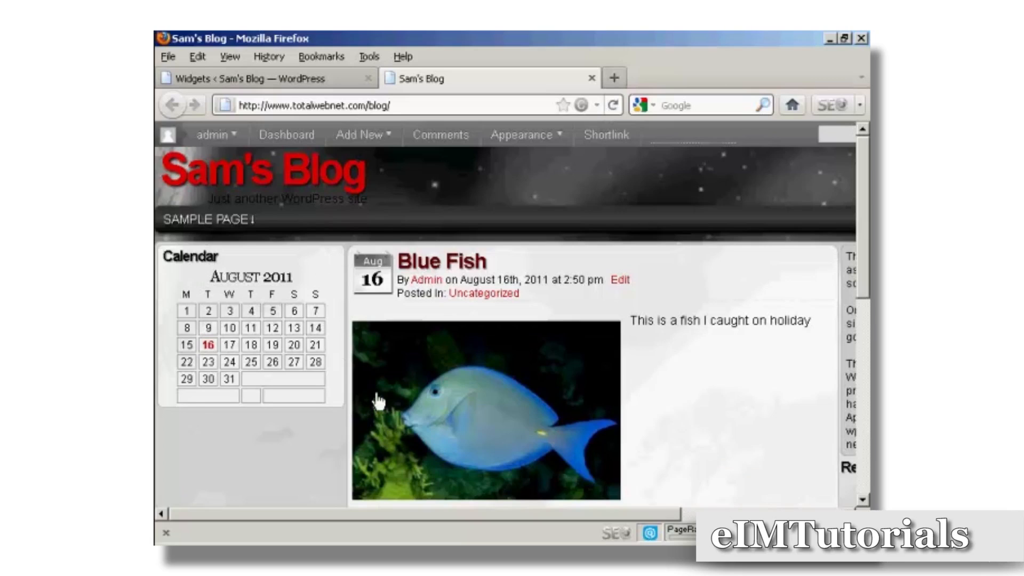
left_click(296, 80)
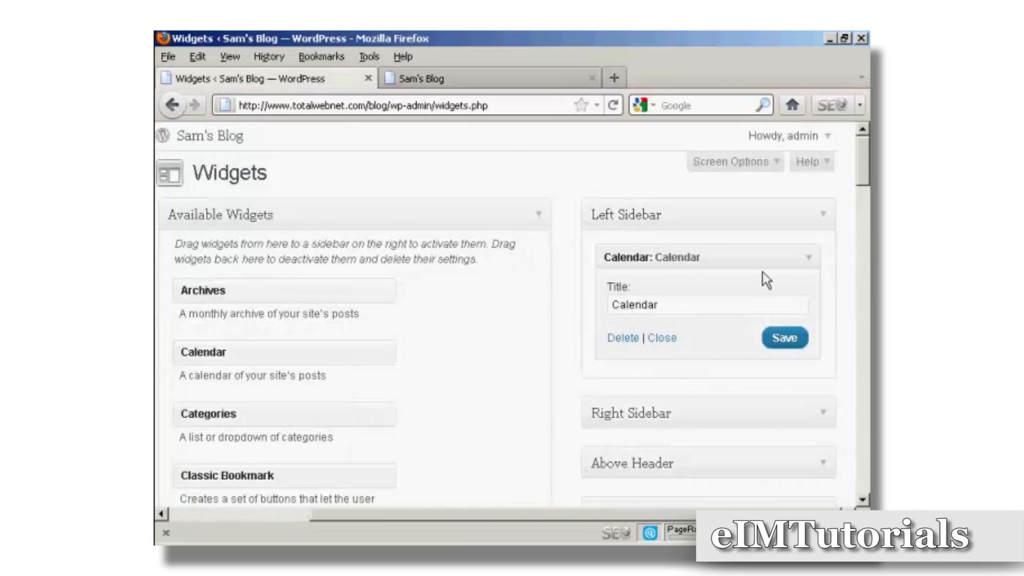
Add the Classic Bookmark widget below Calendar in the Left Sidebar, title it "Bookmarks" and save it.
left_click_drag(864, 159, 864, 182)
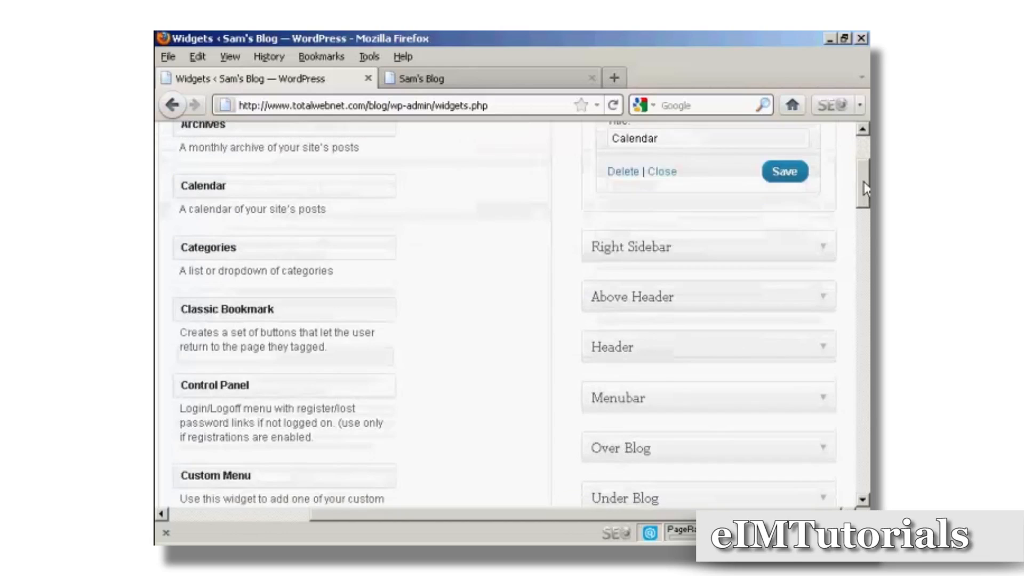
left_click_drag(234, 309, 647, 187)
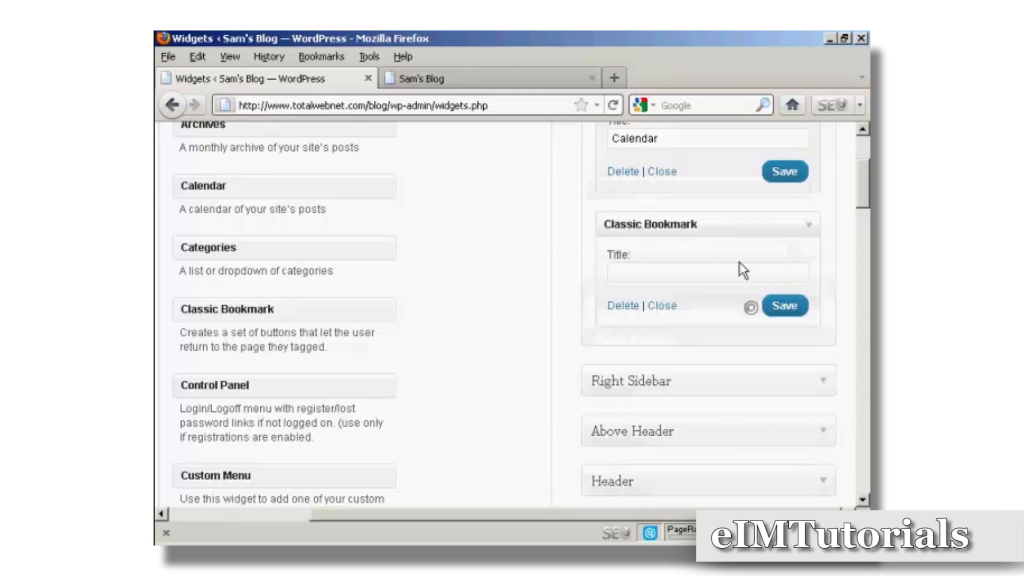
left_click(637, 273)
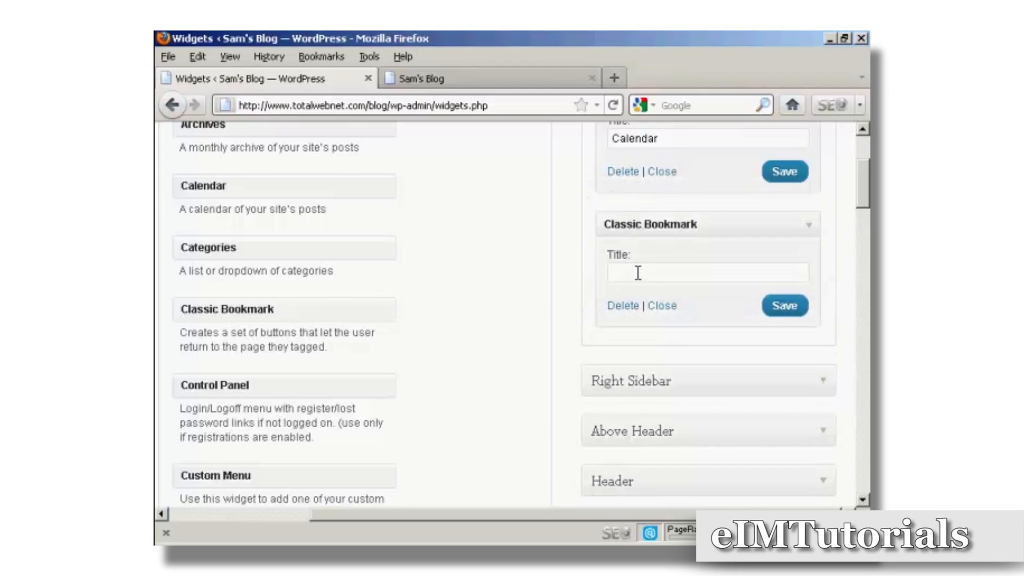
type("Bookm")
type("arks")
left_click(792, 312)
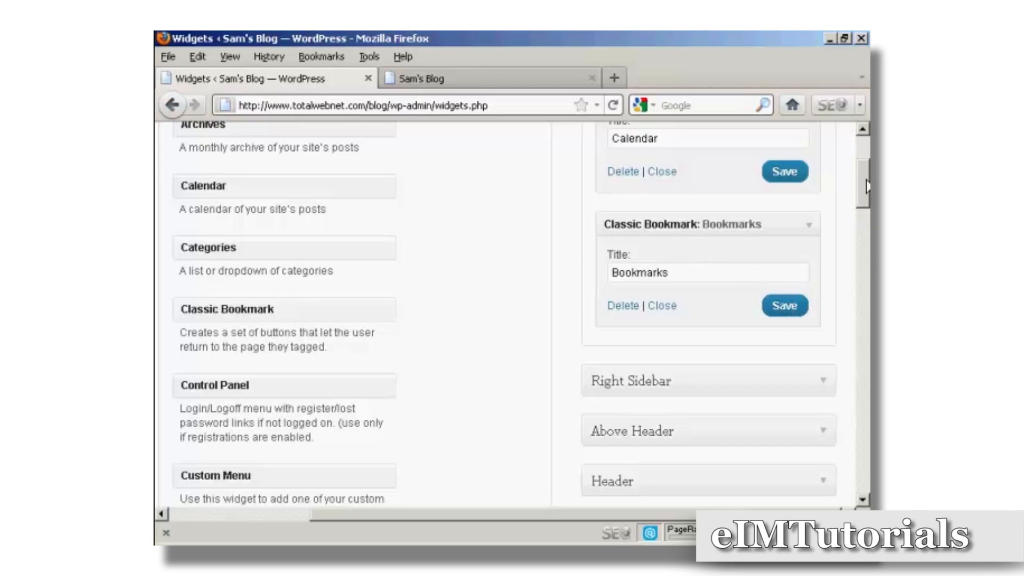
Add the Google Translator widget between Calendar and Classic Bookmark in the Left Sidebar and save it without a title.
left_click_drag(867, 187, 867, 238)
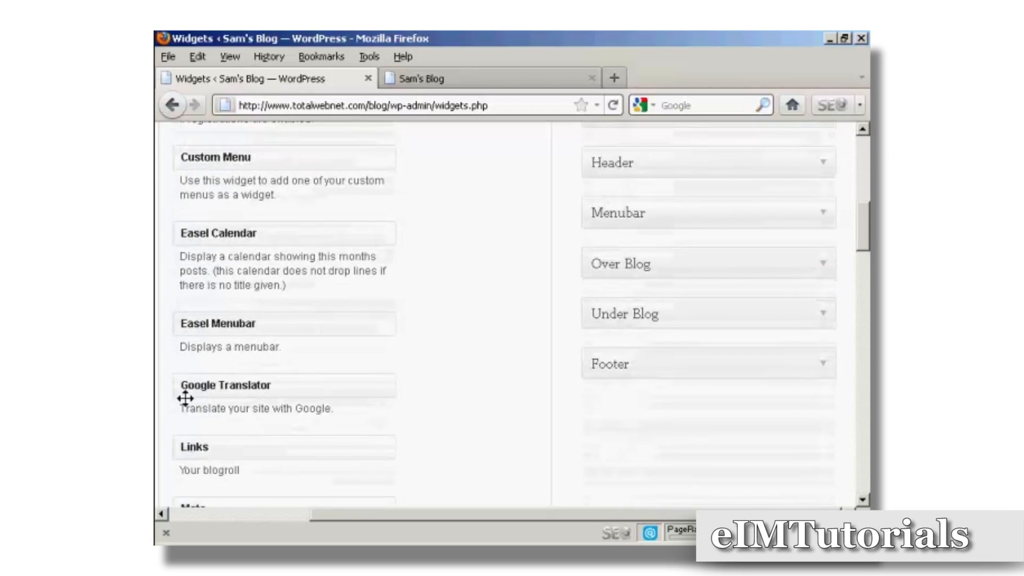
left_click_drag(229, 389, 664, 216)
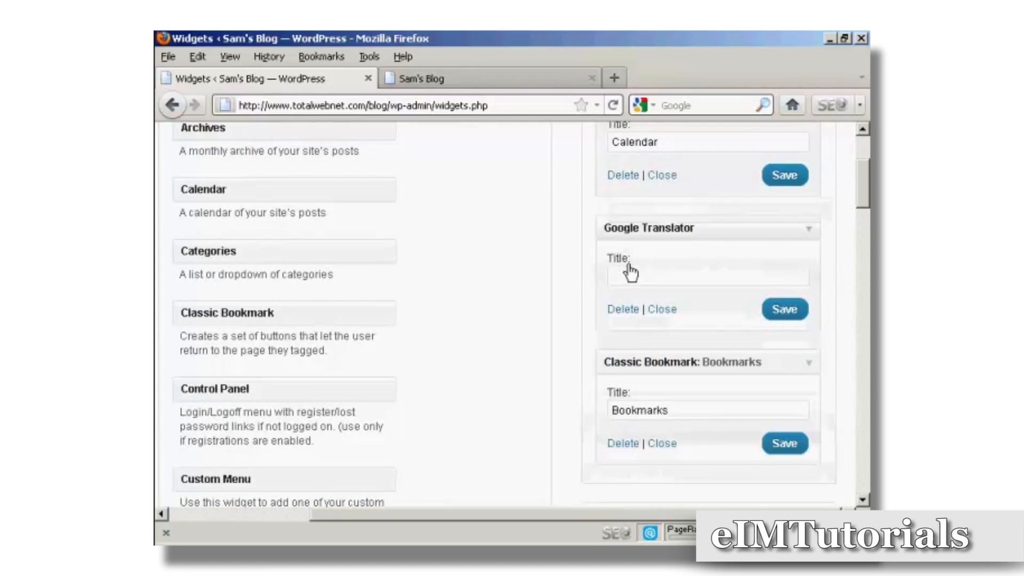
left_click(789, 314)
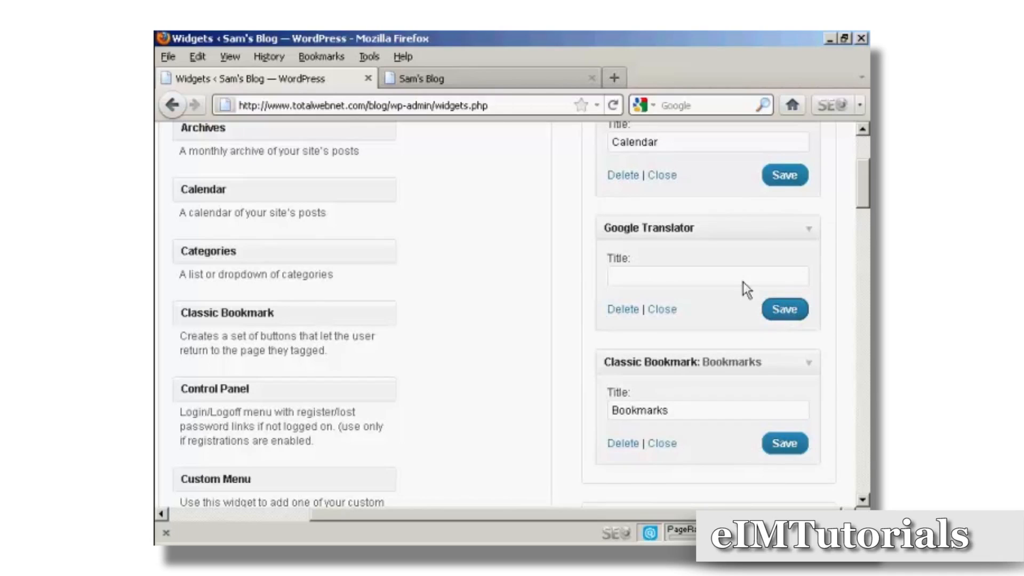
Reload the live blog to check the translator and bookmark widgets, and return to the widget page.
left_click(502, 78)
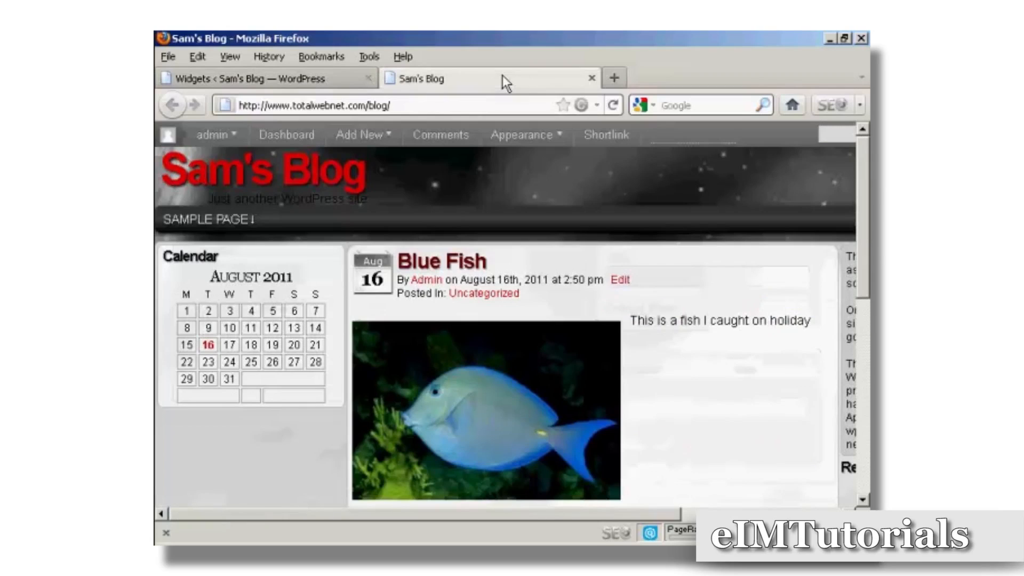
left_click(614, 106)
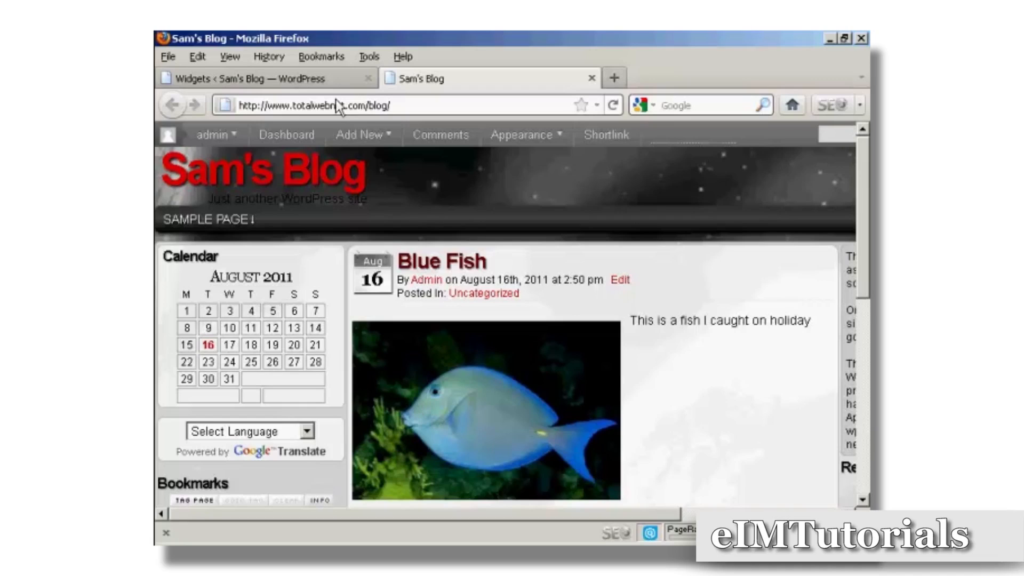
left_click(293, 78)
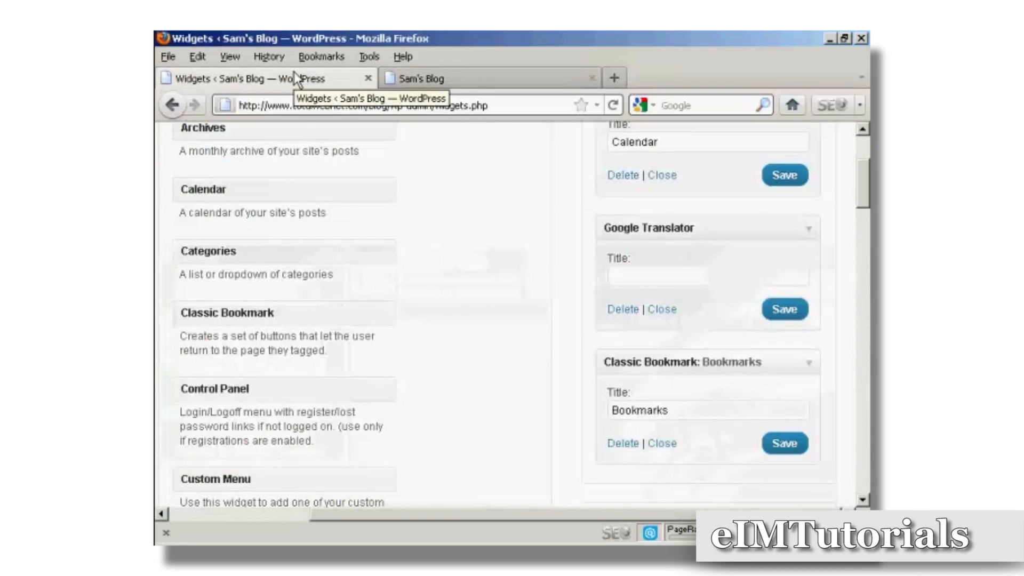
Collapse the three Left Sidebar widgets and move Classic Bookmark above Google Translator.
left_click_drag(861, 190, 865, 172)
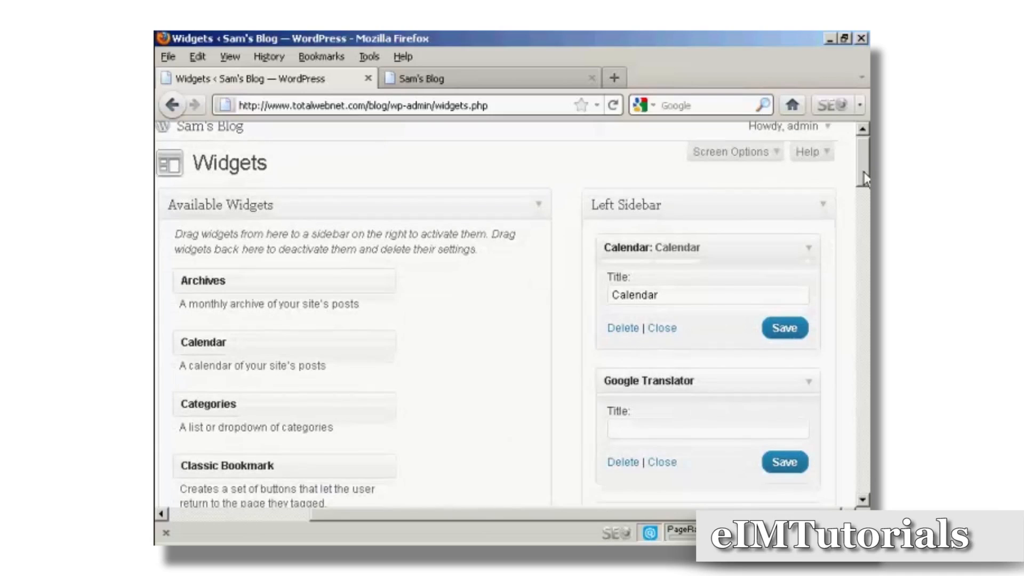
left_click(810, 248)
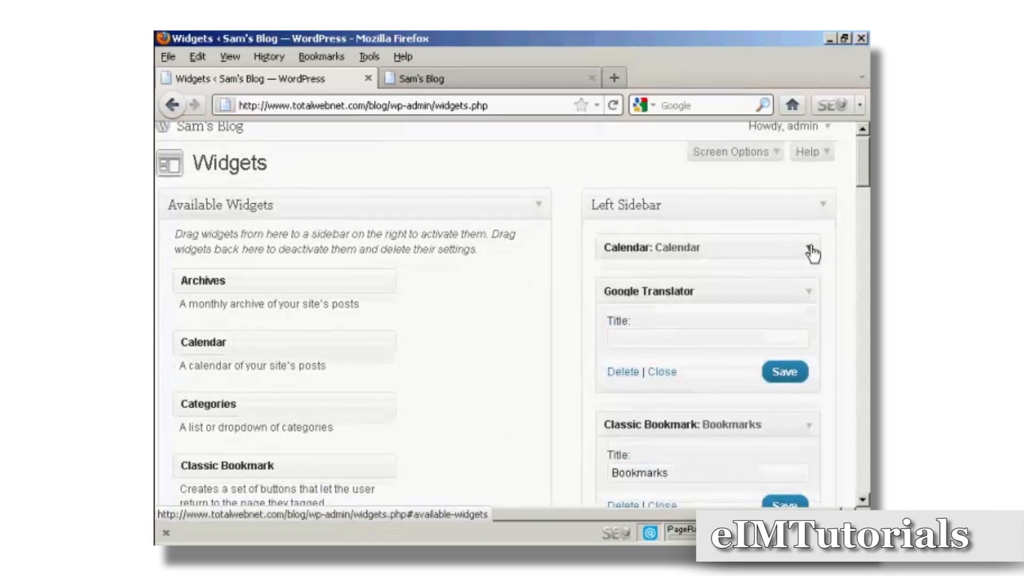
left_click(808, 294)
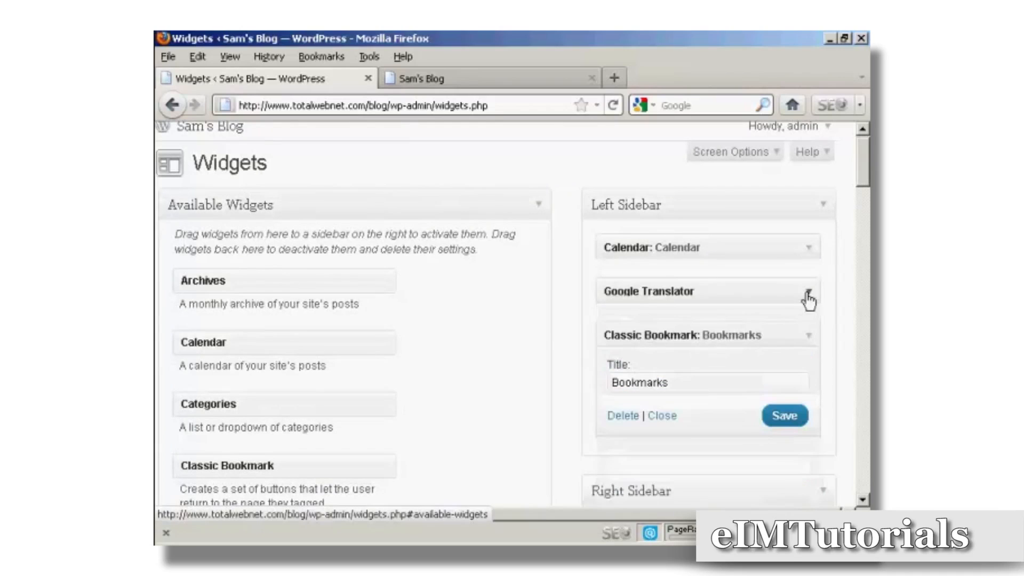
left_click(809, 337)
left_click_drag(655, 337, 659, 270)
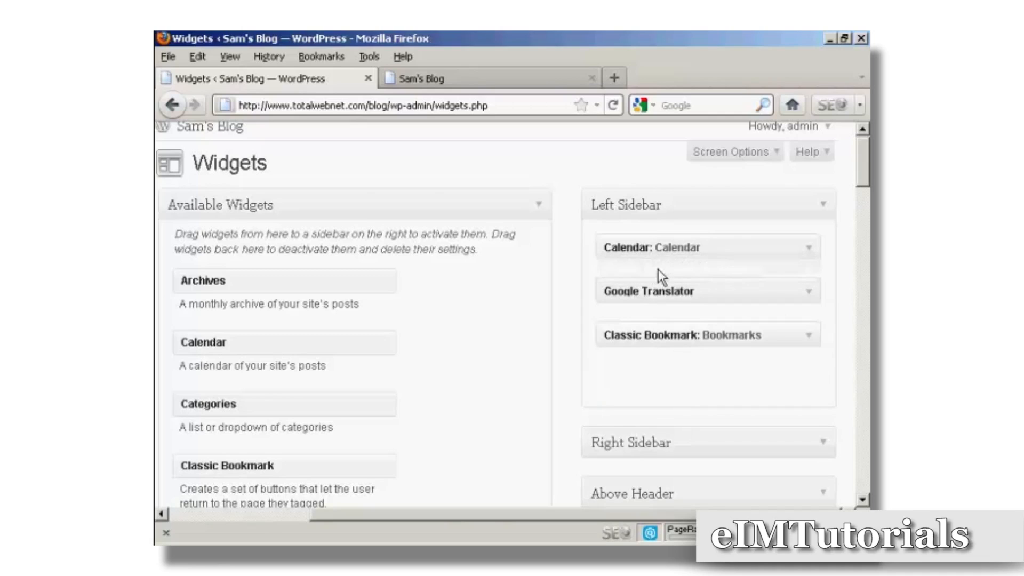
left_click_drag(656, 335, 656, 267)
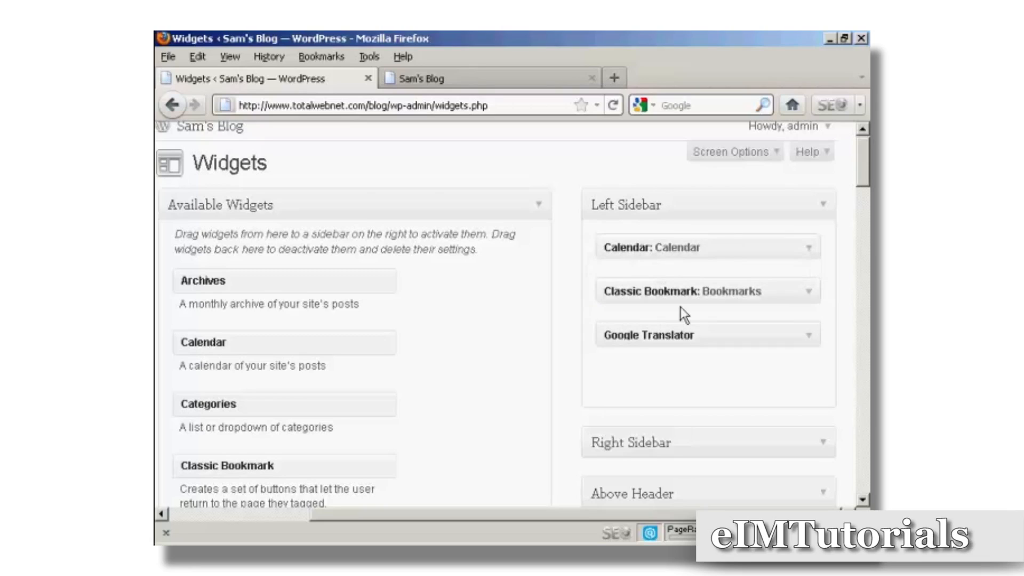
Reload the live blog to check the new widget order, and return to the widget page.
left_click(557, 80)
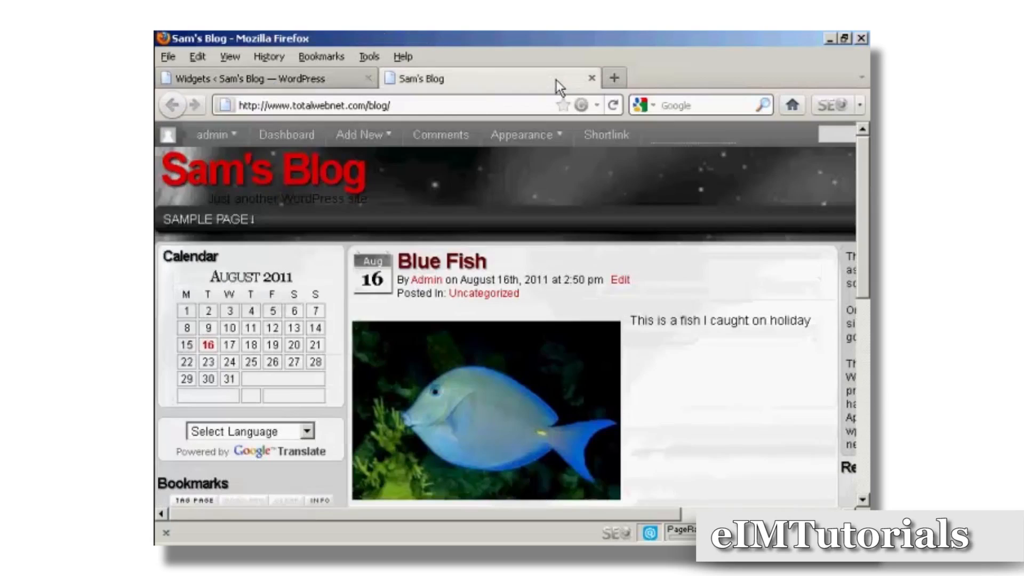
left_click(613, 104)
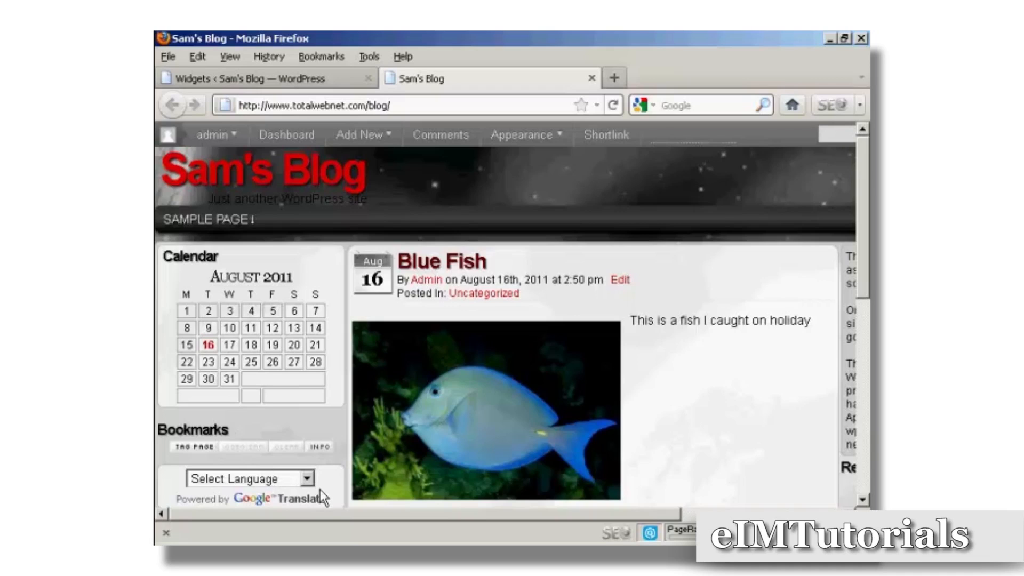
left_click(306, 81)
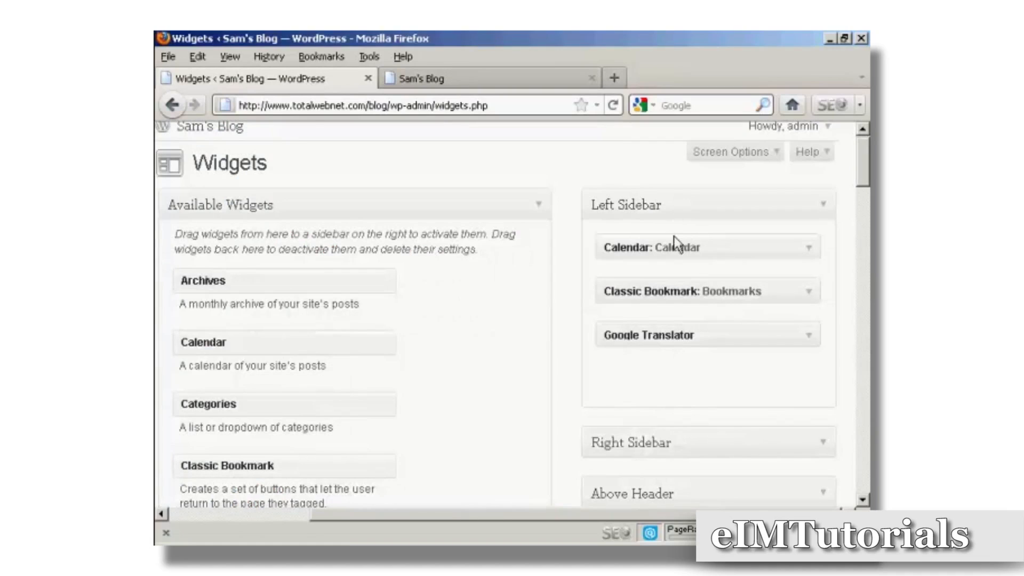
Delete the Google Translator widget from the Left Sidebar.
left_click(810, 336)
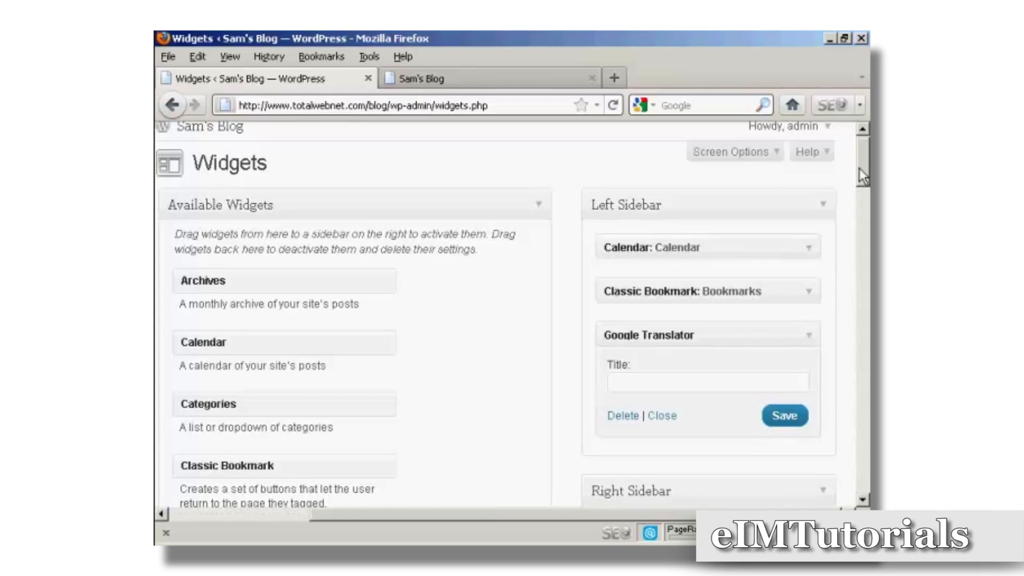
left_click_drag(860, 168, 859, 178)
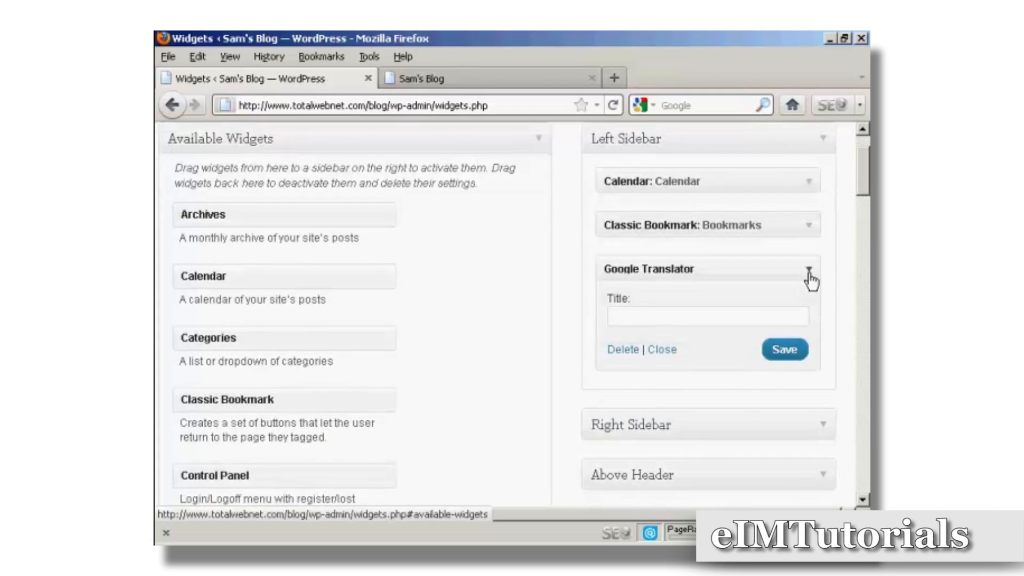
left_click(624, 354)
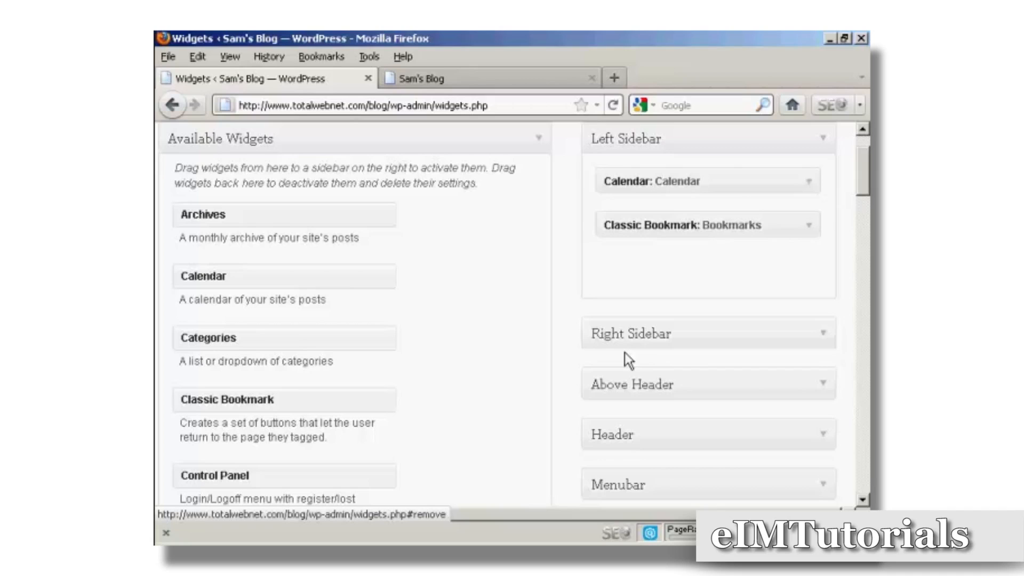
Reload the live blog to check the left sidebar without the translator widget, and return to the widget page.
left_click(501, 84)
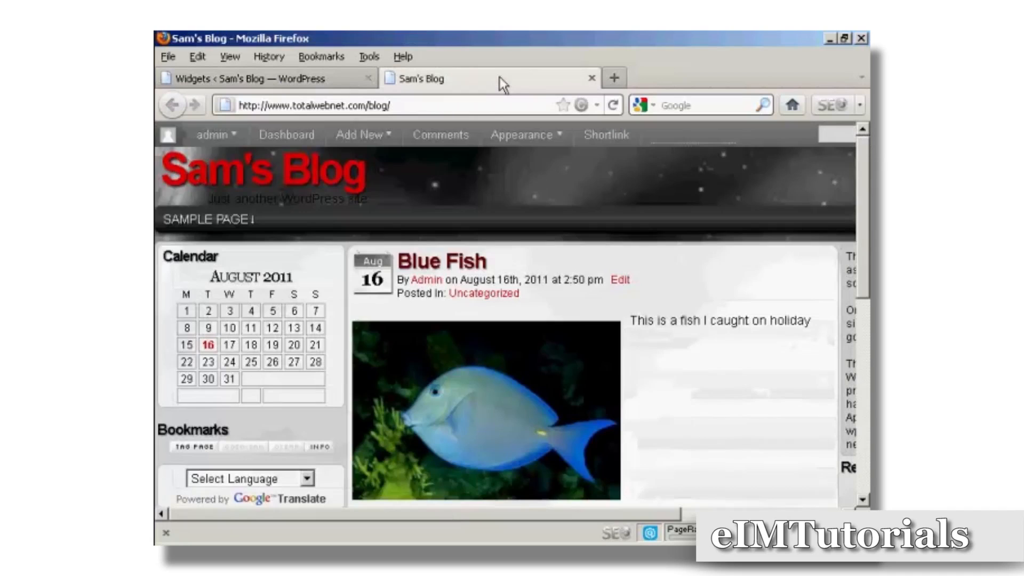
left_click(615, 105)
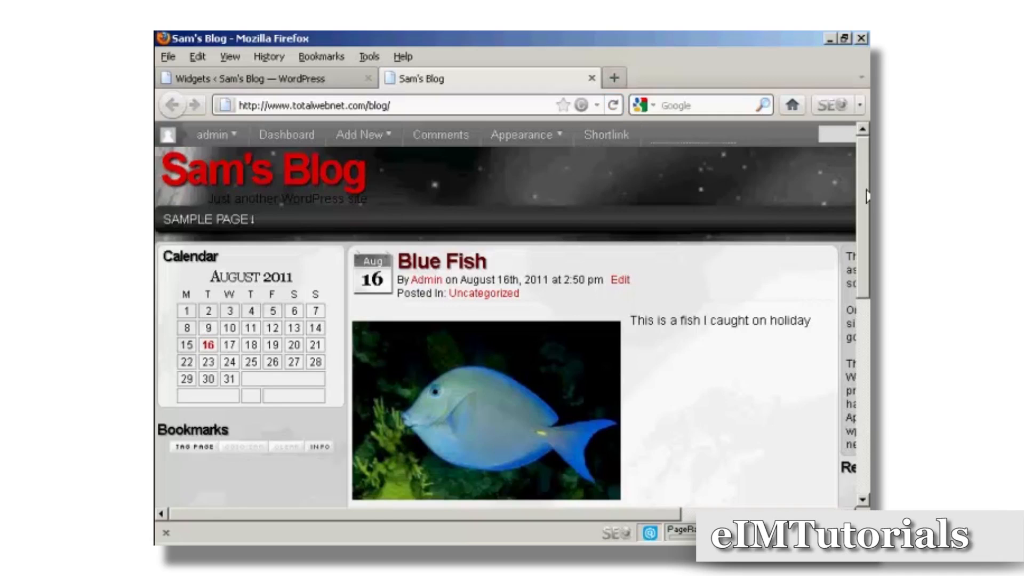
scroll(867, 196, "down", 3)
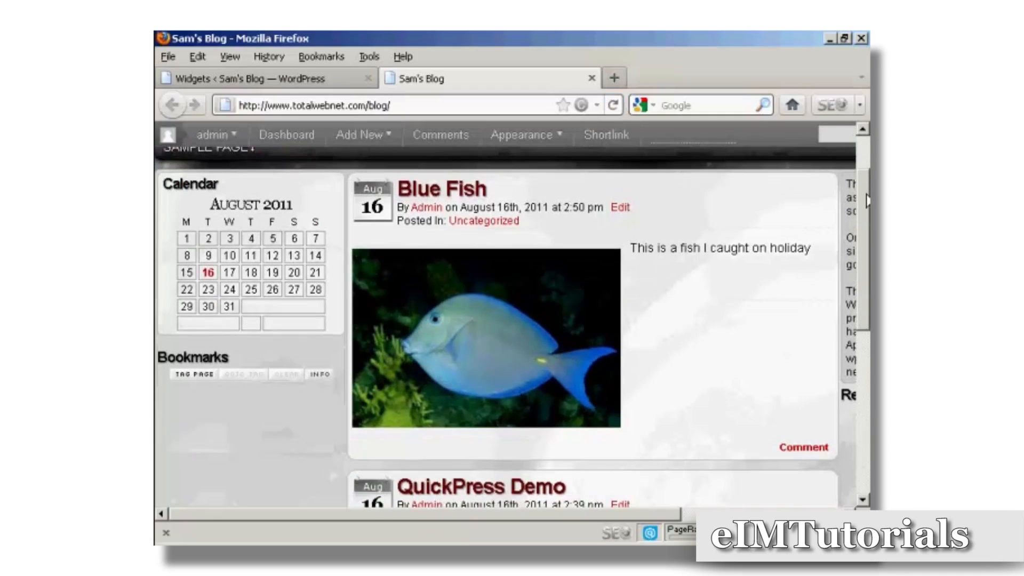
scroll(868, 163, "up", 3)
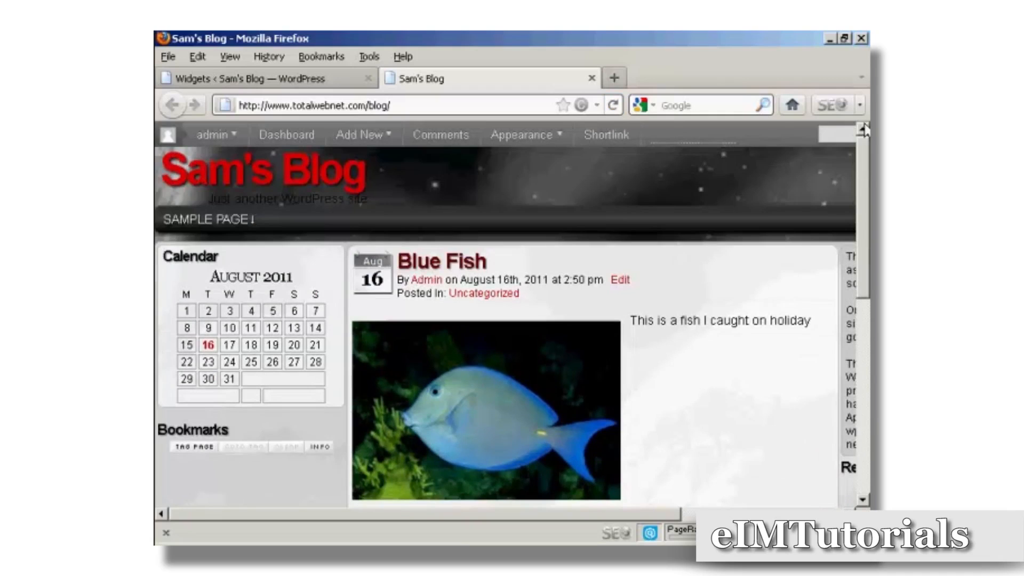
left_click(275, 85)
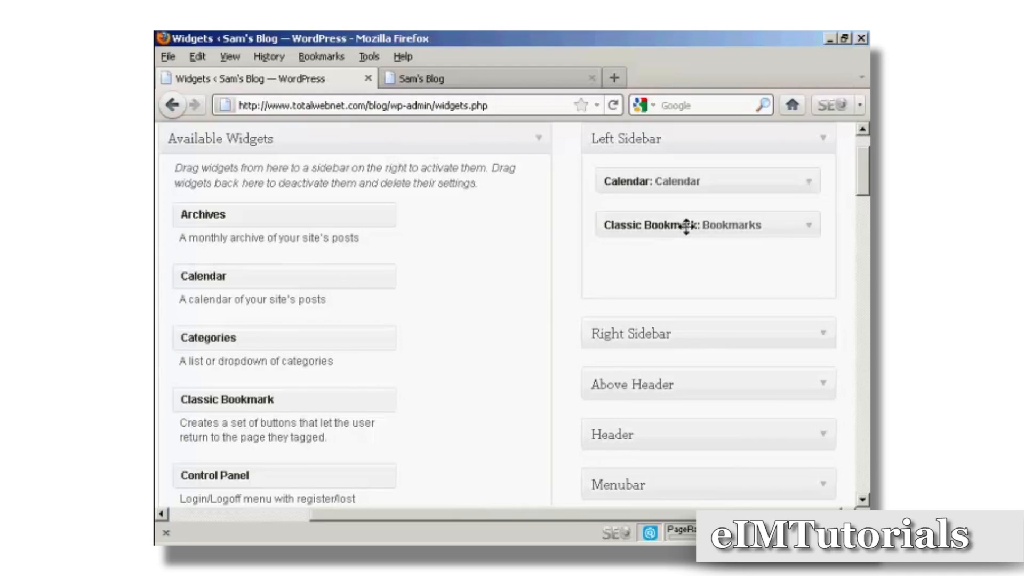
Remove the Classic Bookmark widget from the Left Sidebar by returning it to the available widgets, and check the reloaded live blog.
left_click_drag(680, 224, 293, 259)
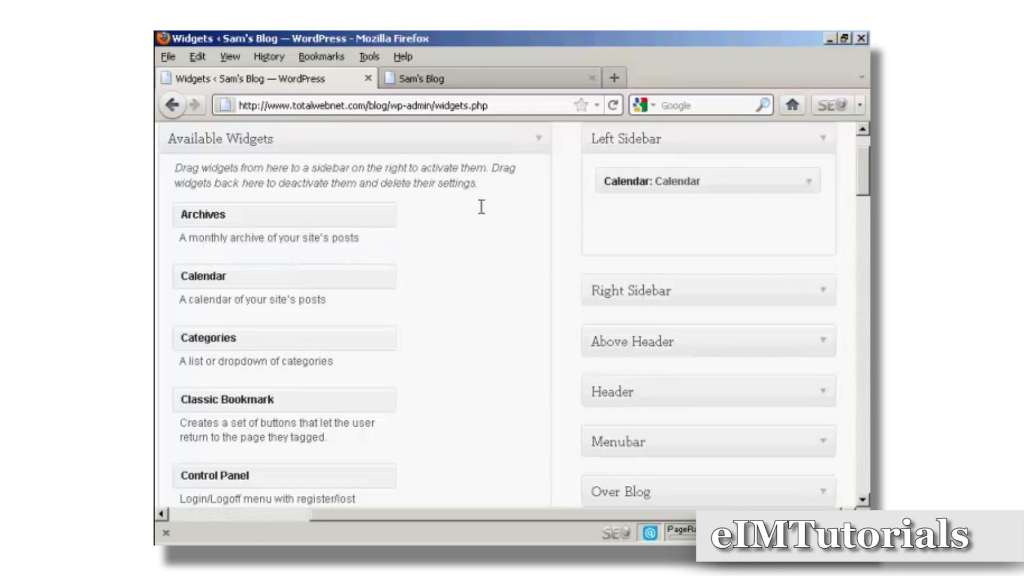
left_click(505, 77)
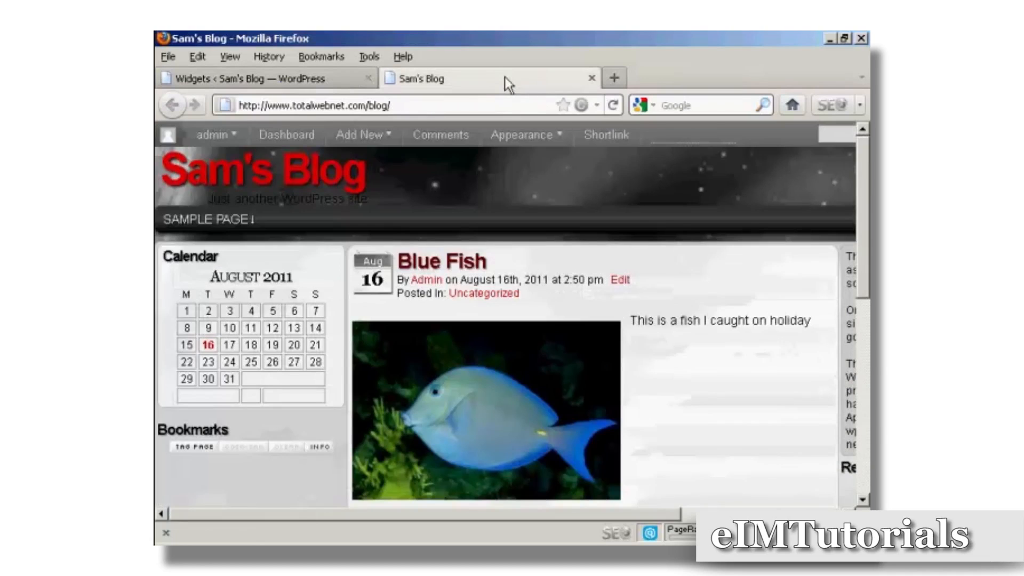
left_click(614, 106)
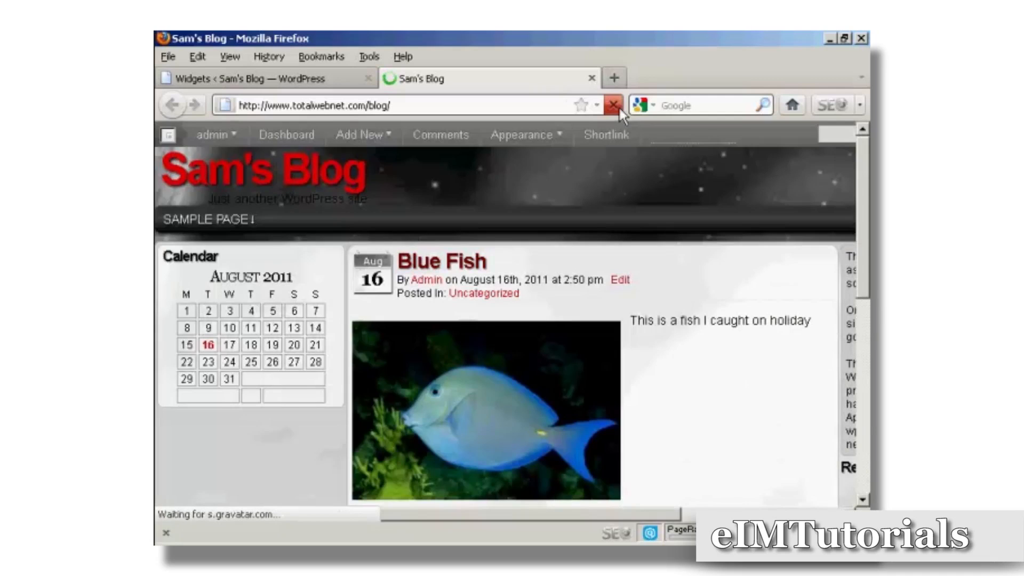
left_click(614, 106)
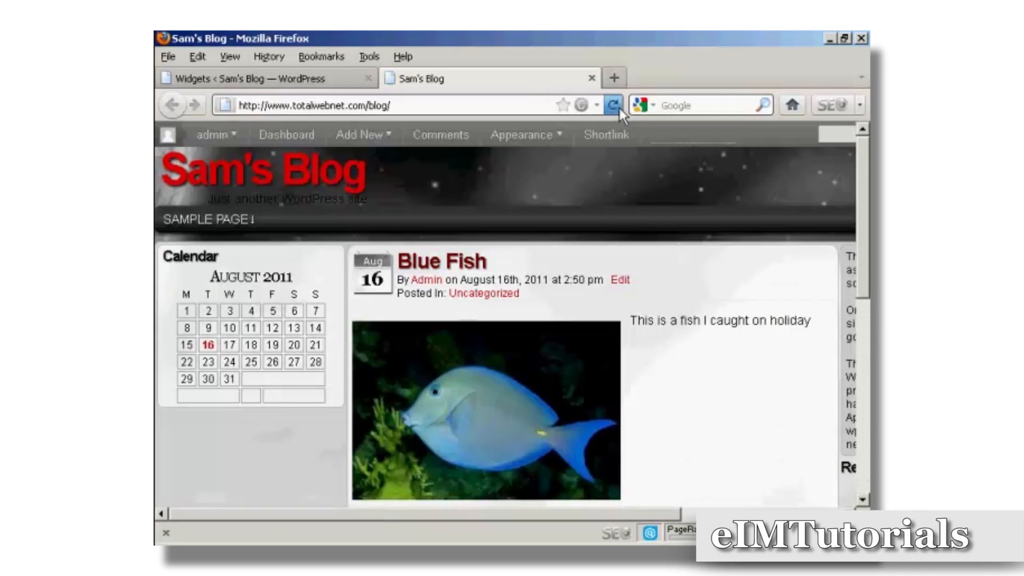
left_click(287, 79)
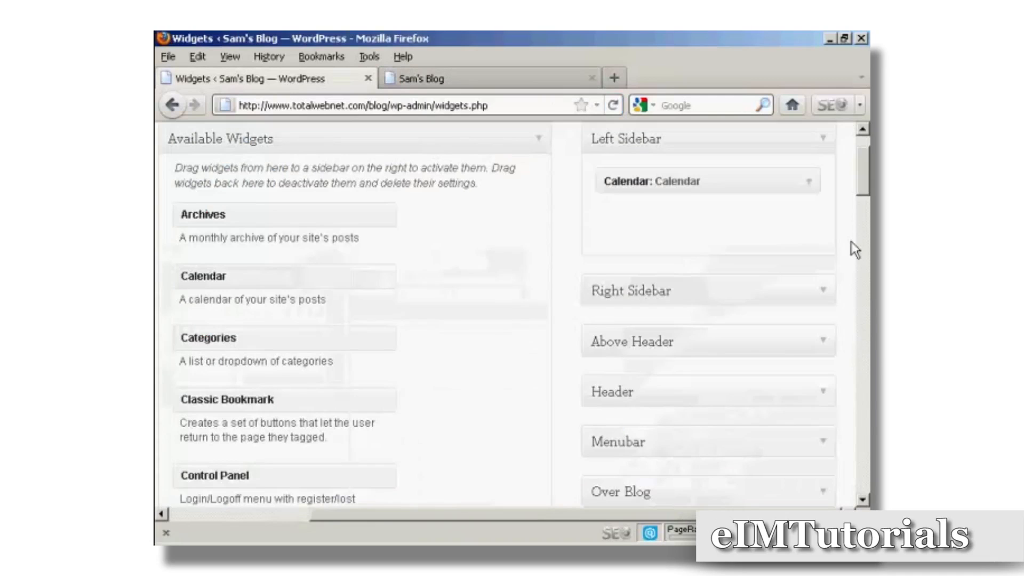
Add the Archives widget to the Right Sidebar and save it with Display as dropdown enabled.
left_click(823, 139)
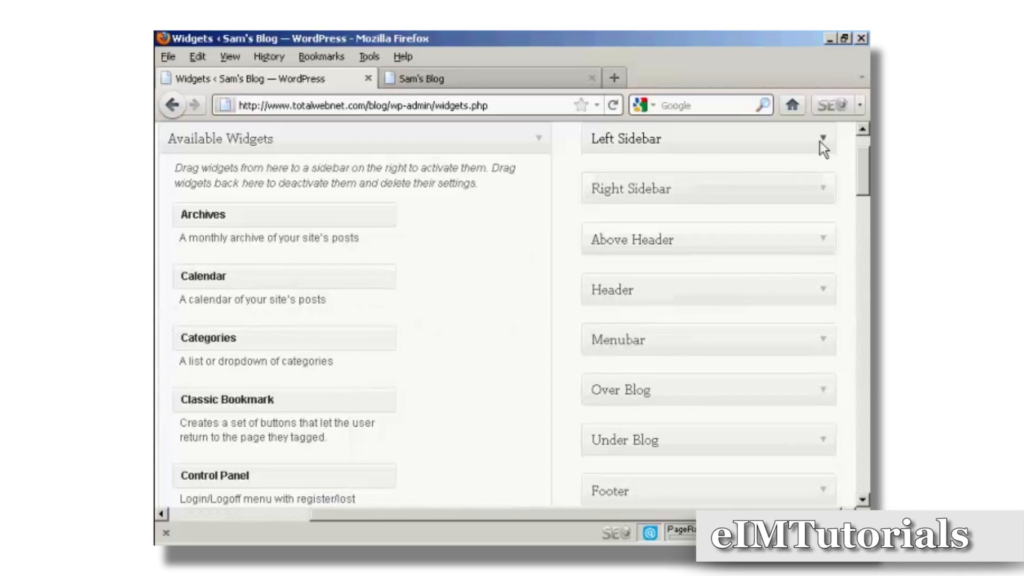
left_click(822, 191)
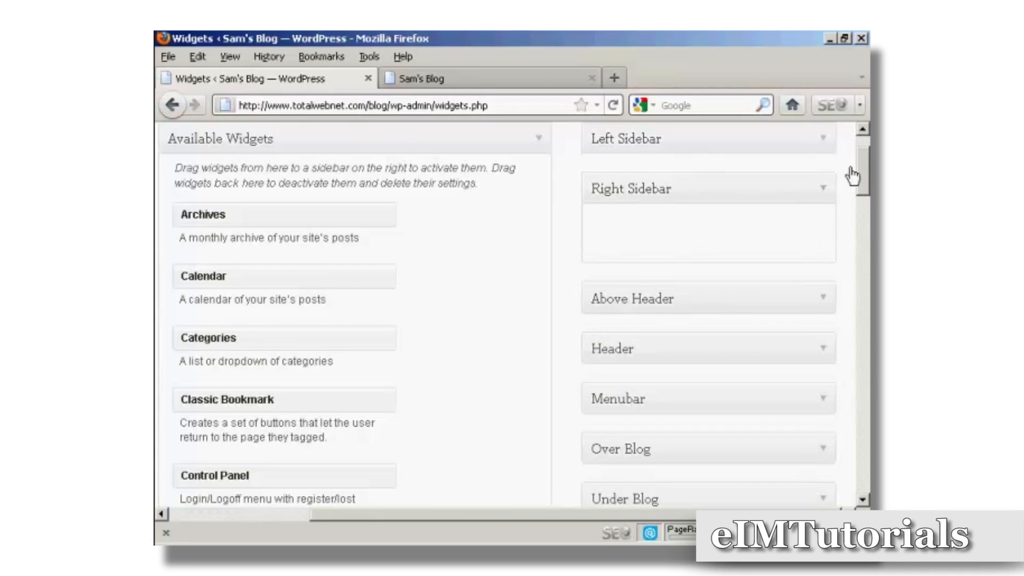
left_click_drag(331, 220, 701, 223)
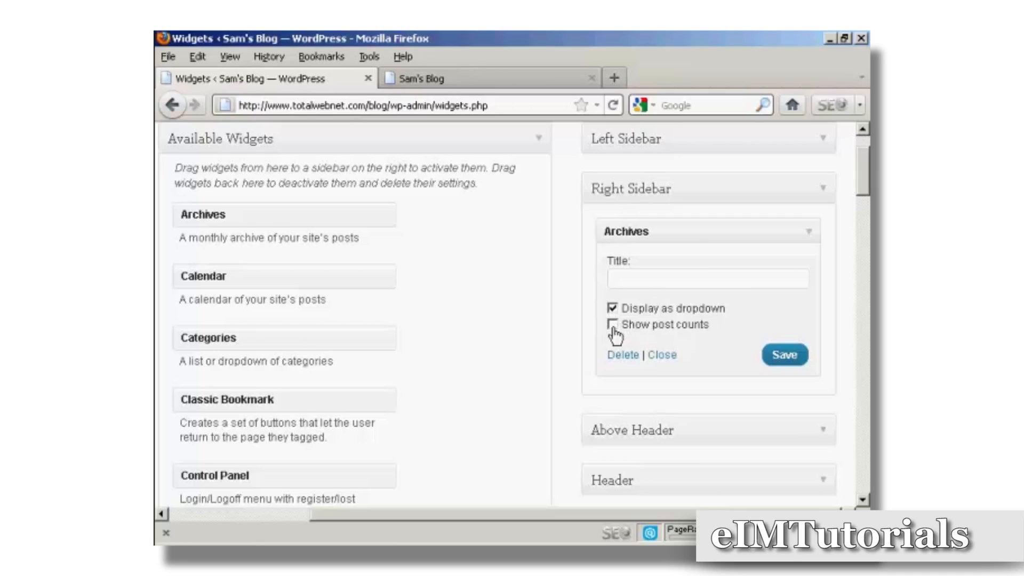
left_click(783, 363)
Reload the live blog to check the Archives month dropdown in the right sidebar, and return to the widget page.
left_click(475, 80)
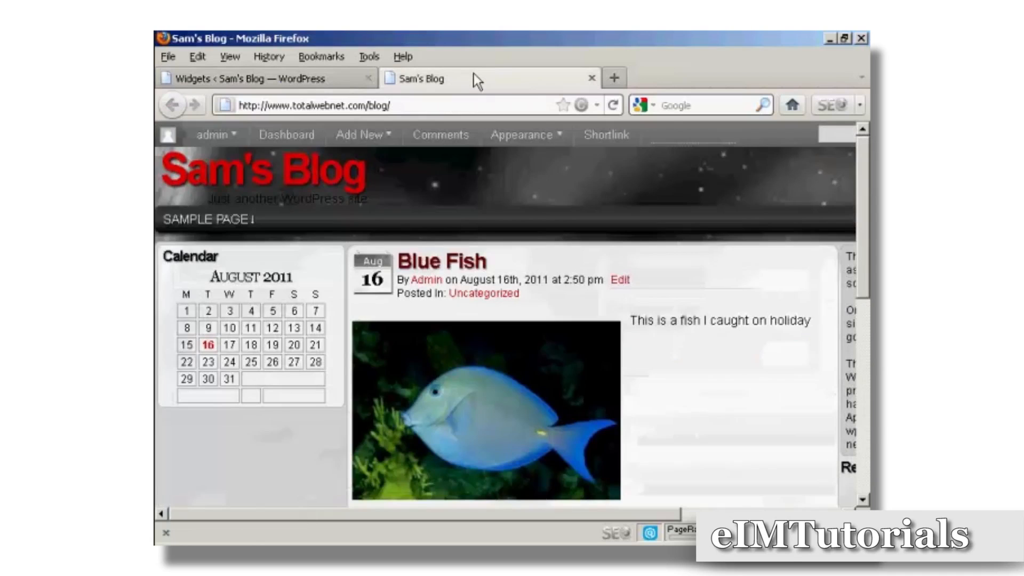
left_click(614, 105)
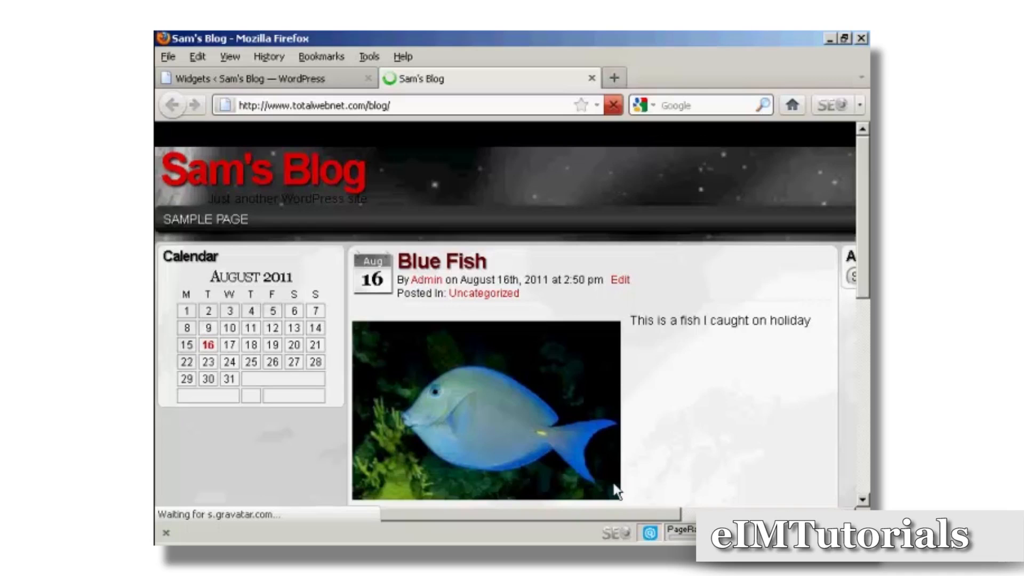
left_click_drag(645, 517, 779, 516)
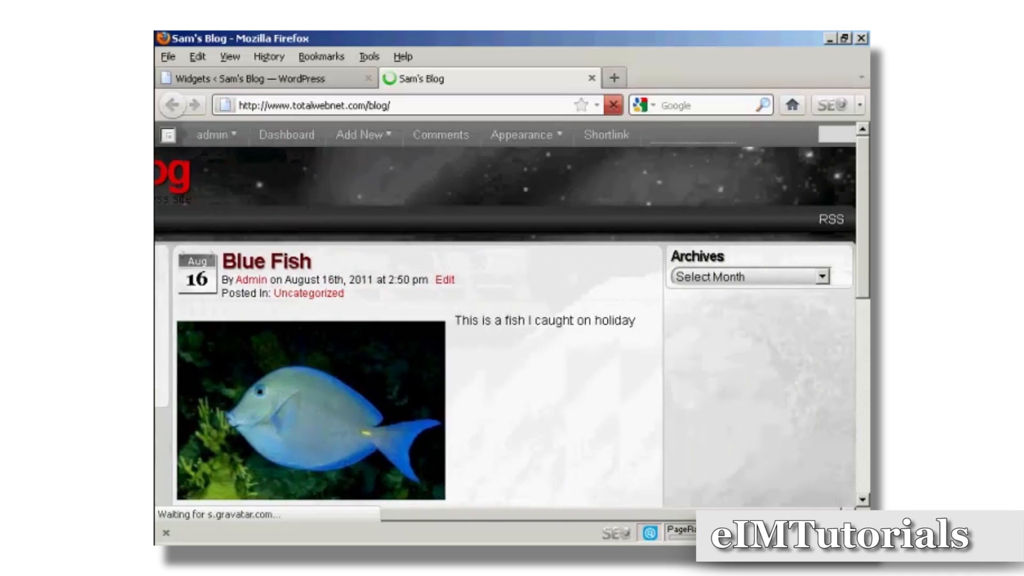
left_click(823, 273)
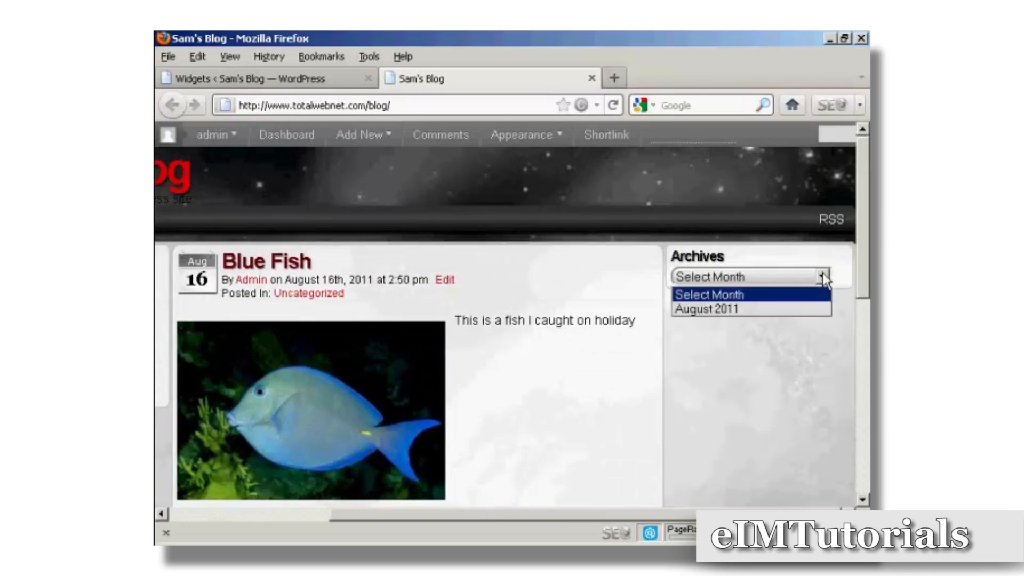
left_click(824, 276)
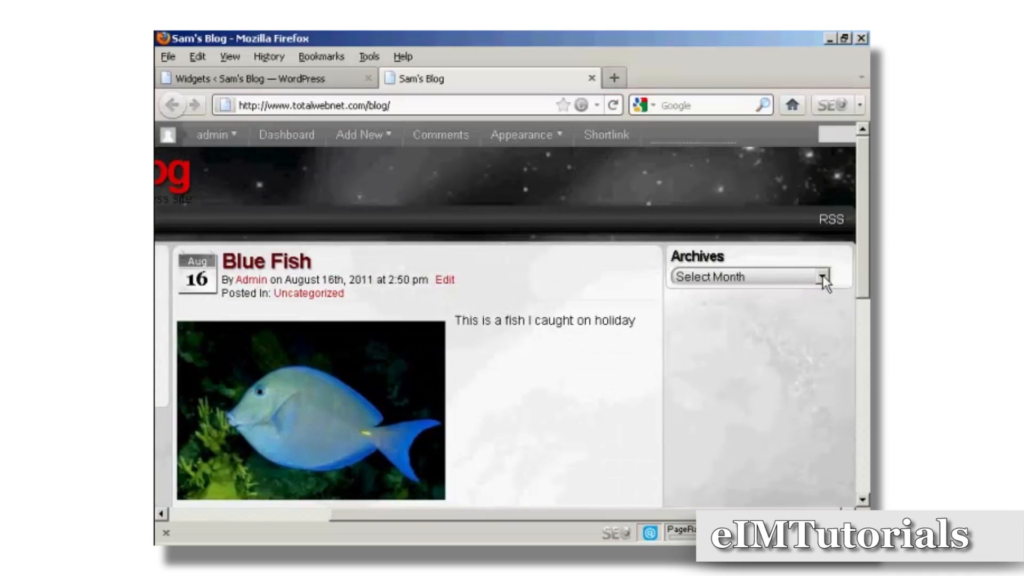
left_click(312, 78)
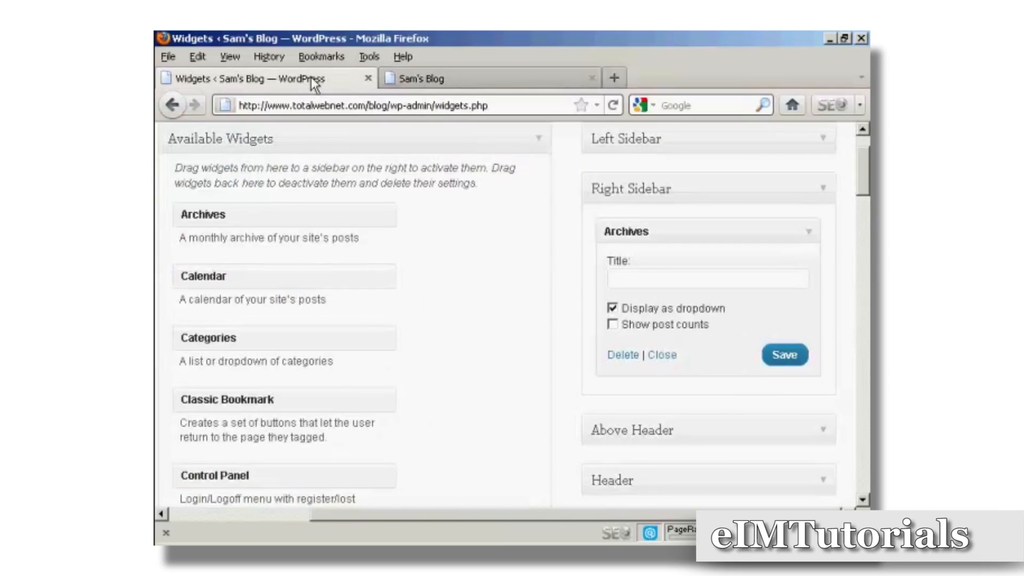